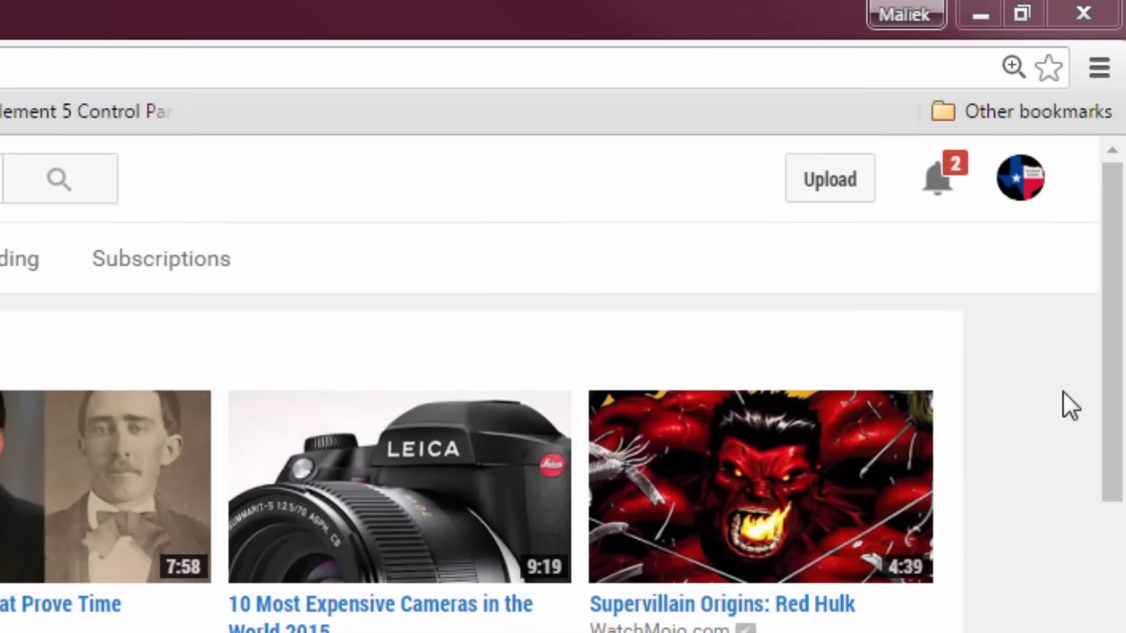
- Open the video "Alamo City Comic Con 2015 | Cosplay & Coolness" for editing from the Creator Studio Video Manager
click(1022, 191)
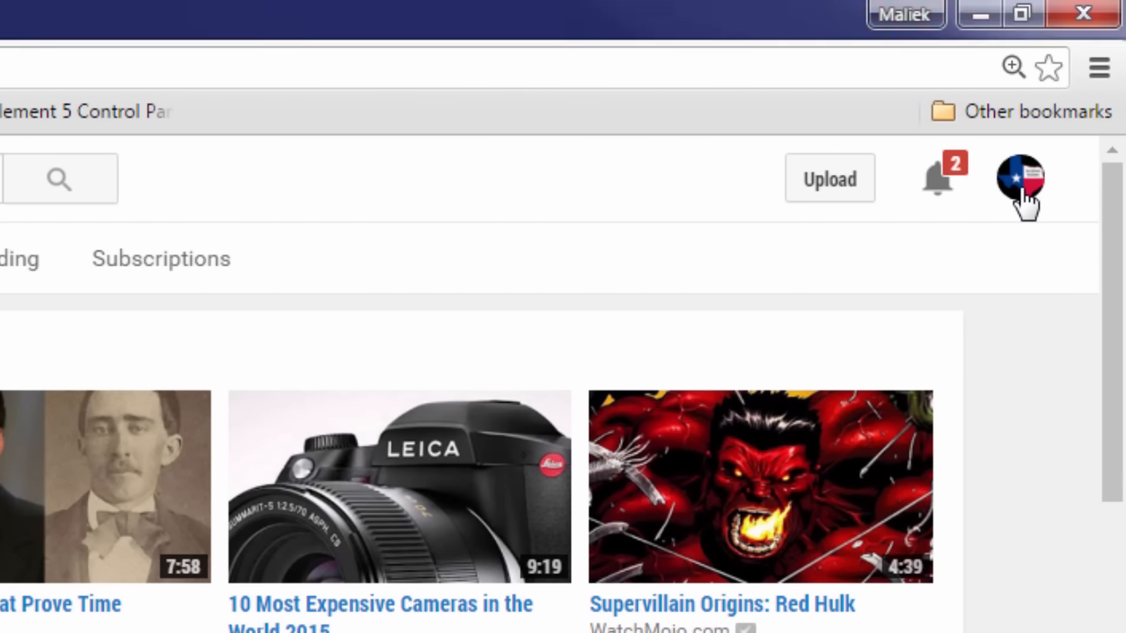
click(1020, 190)
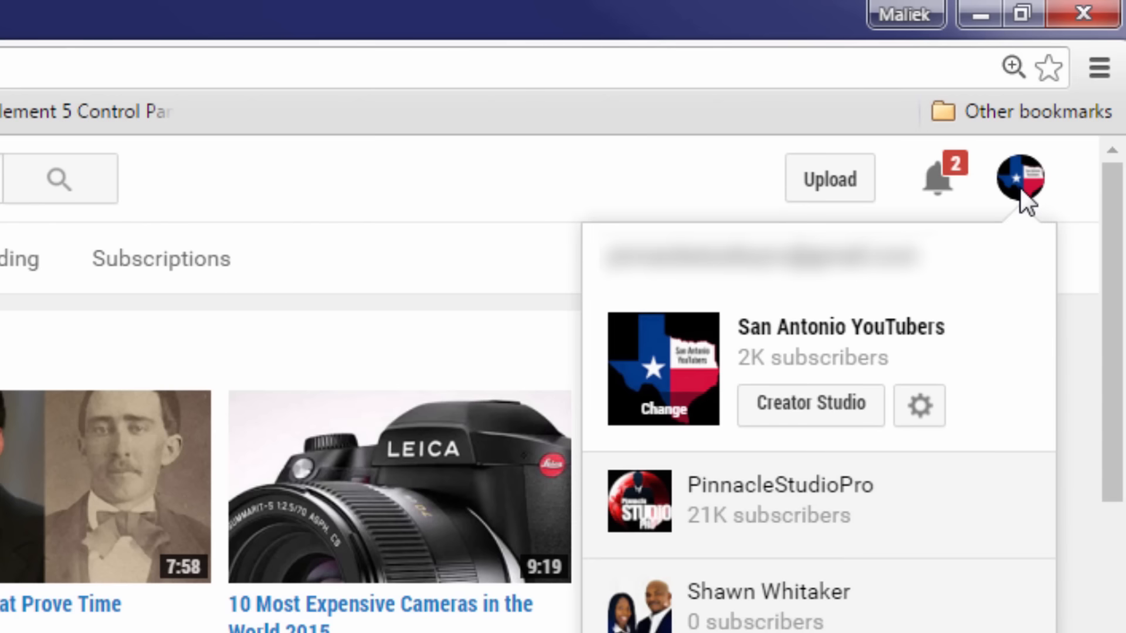
click(843, 429)
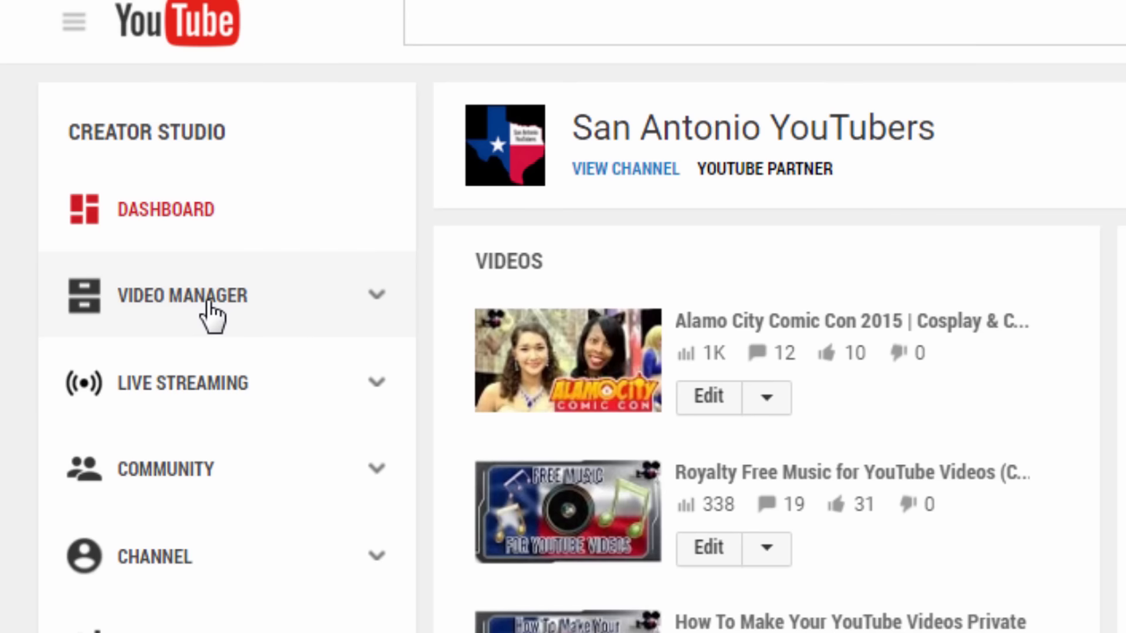
click(212, 316)
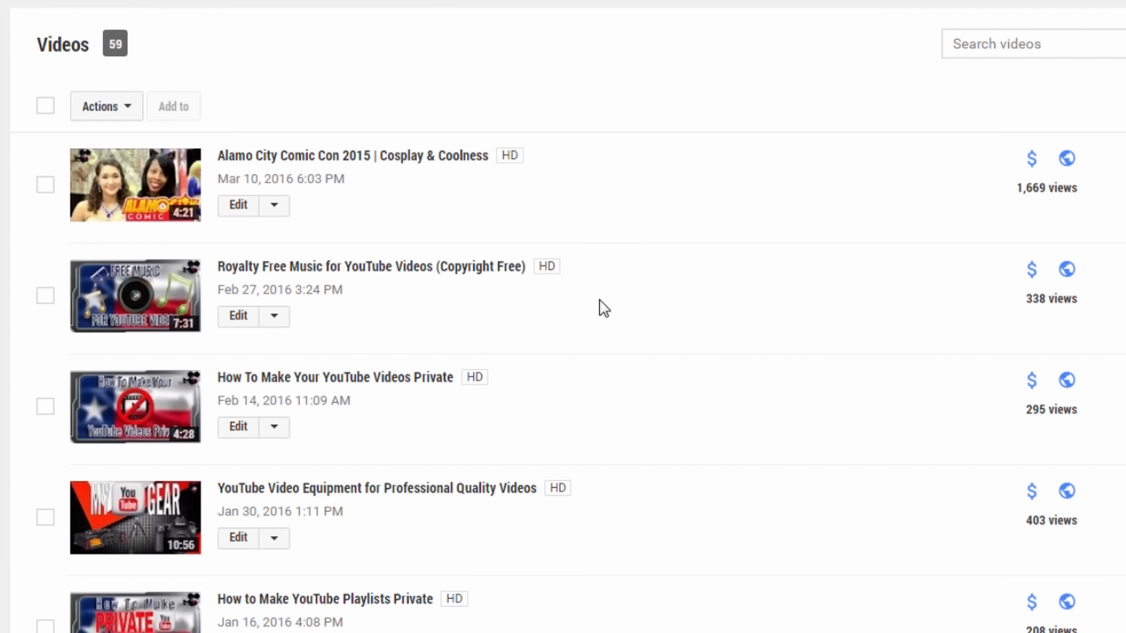
click(238, 218)
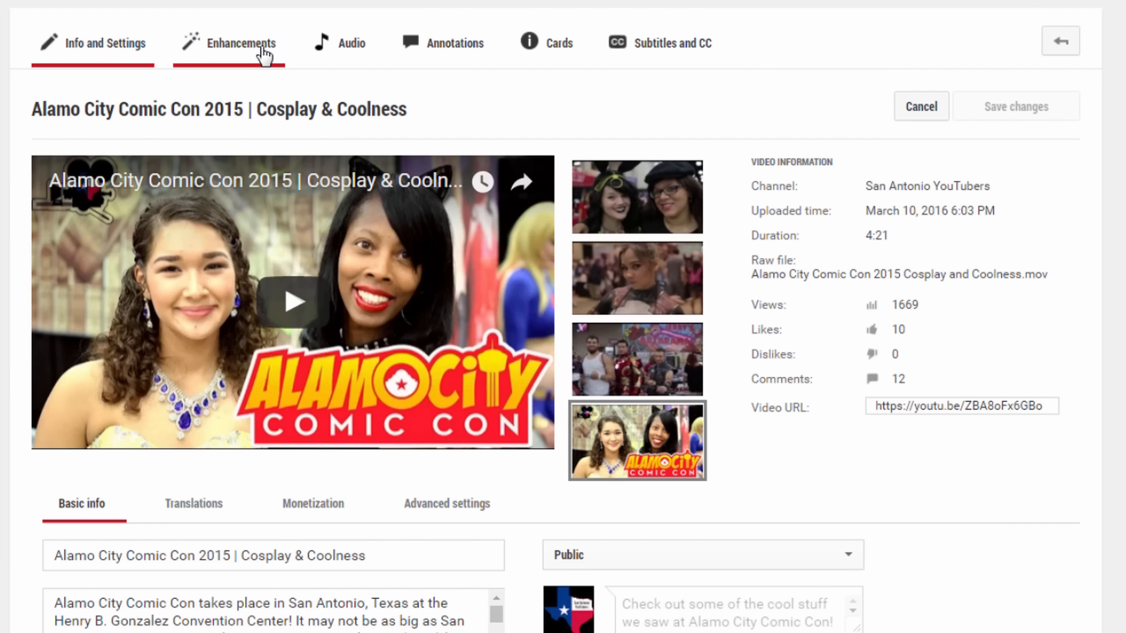
- Open Custom blurring from the video's Enhancements blurring effects, with the preview paused at the beginning
click(263, 50)
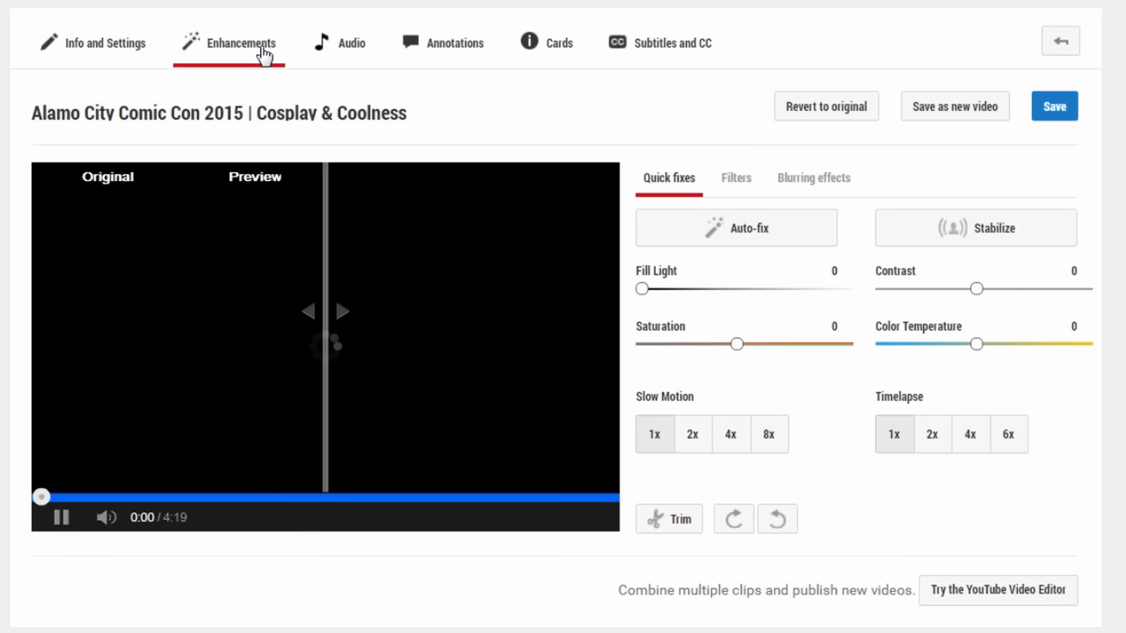
click(60, 519)
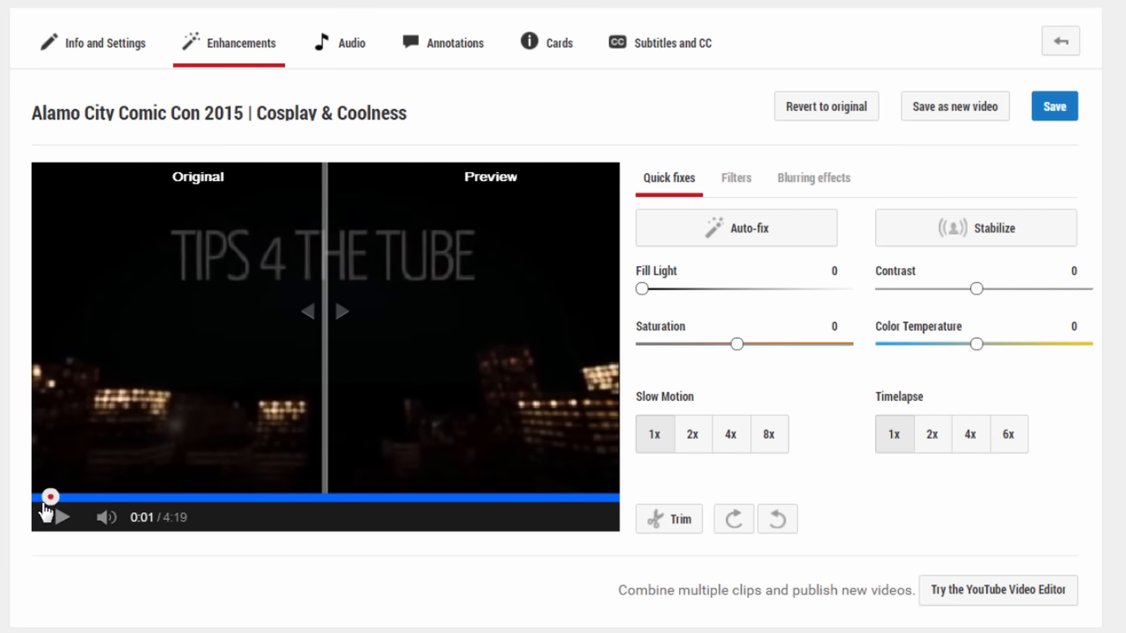
drag(45, 497, 36, 510)
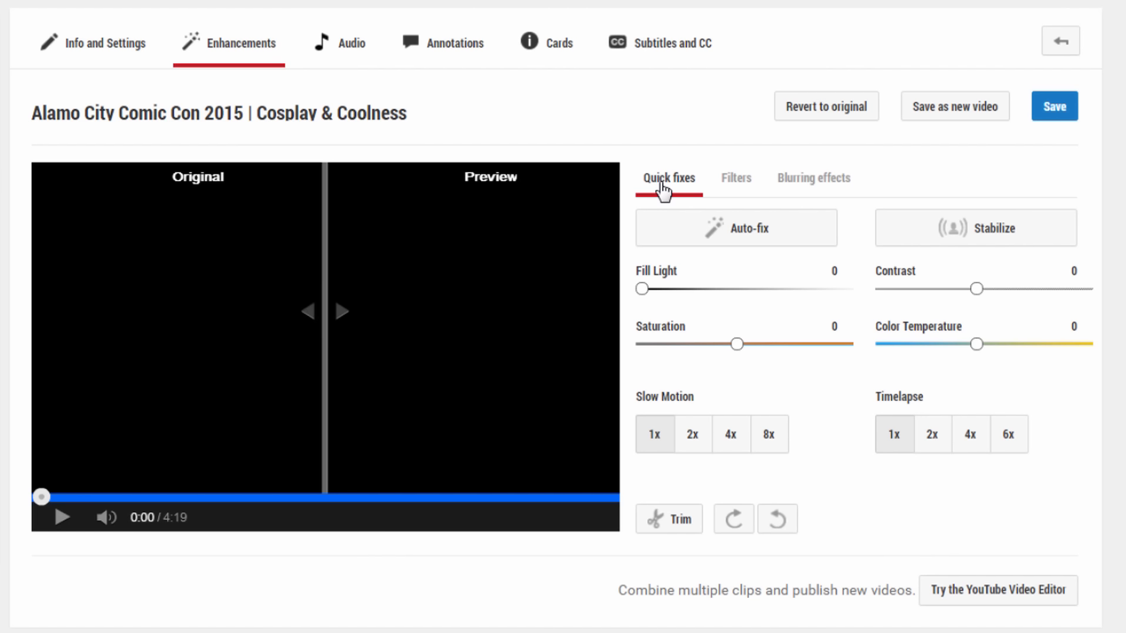
click(807, 187)
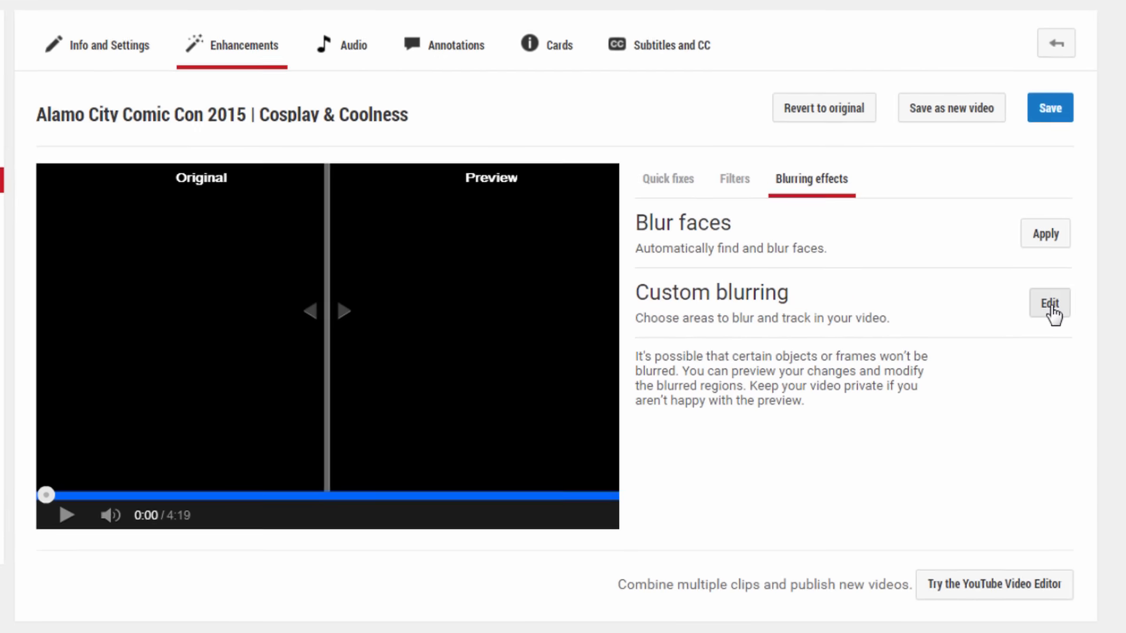
click(1049, 303)
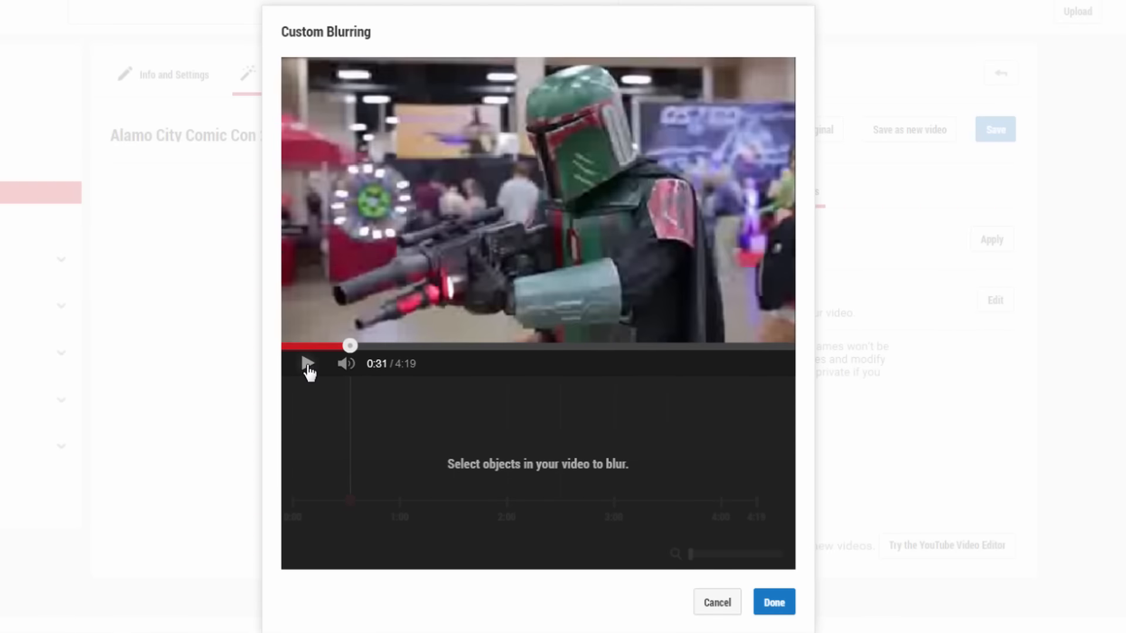
- At 0:32, draw a blur box over the face of the woman wearing the black cap and glasses
click(307, 365)
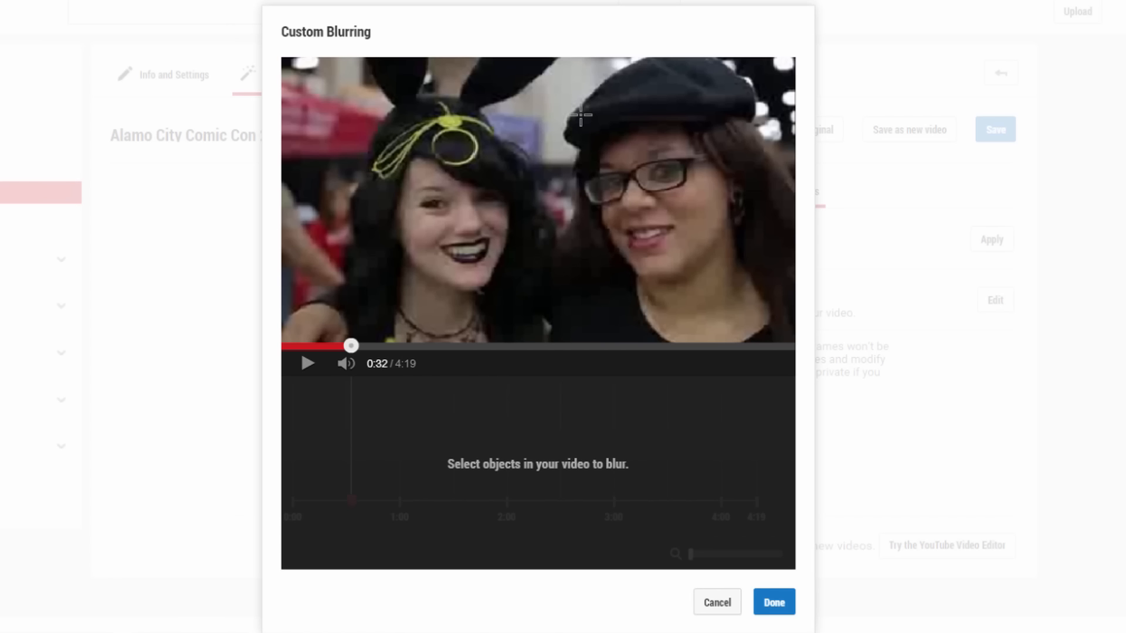
drag(580, 115, 749, 294)
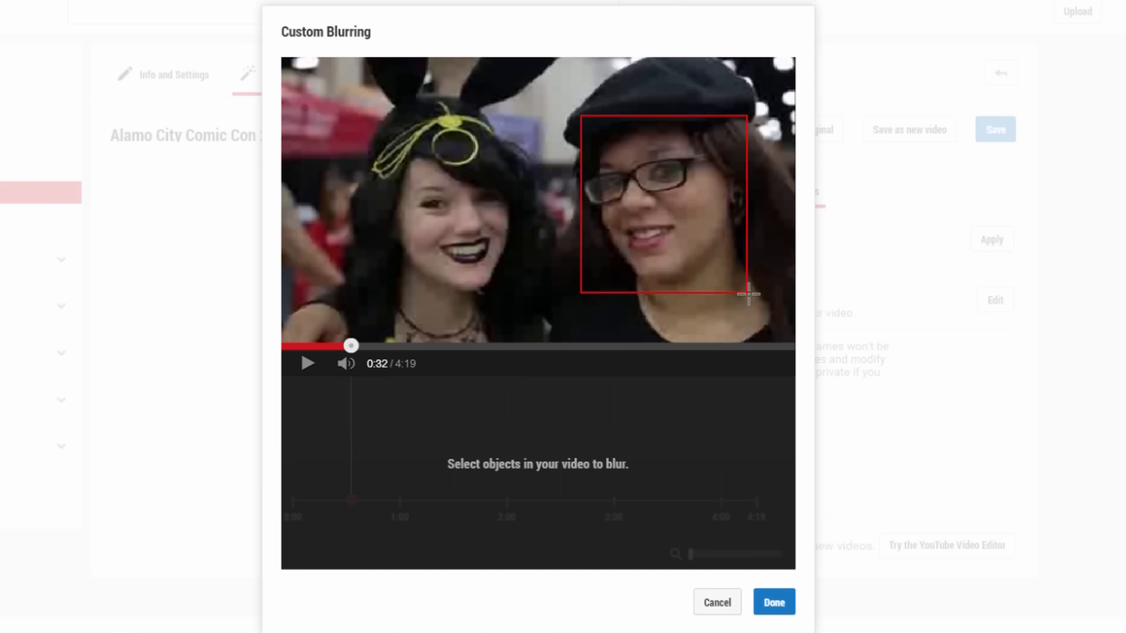
drag(749, 294, 749, 294)
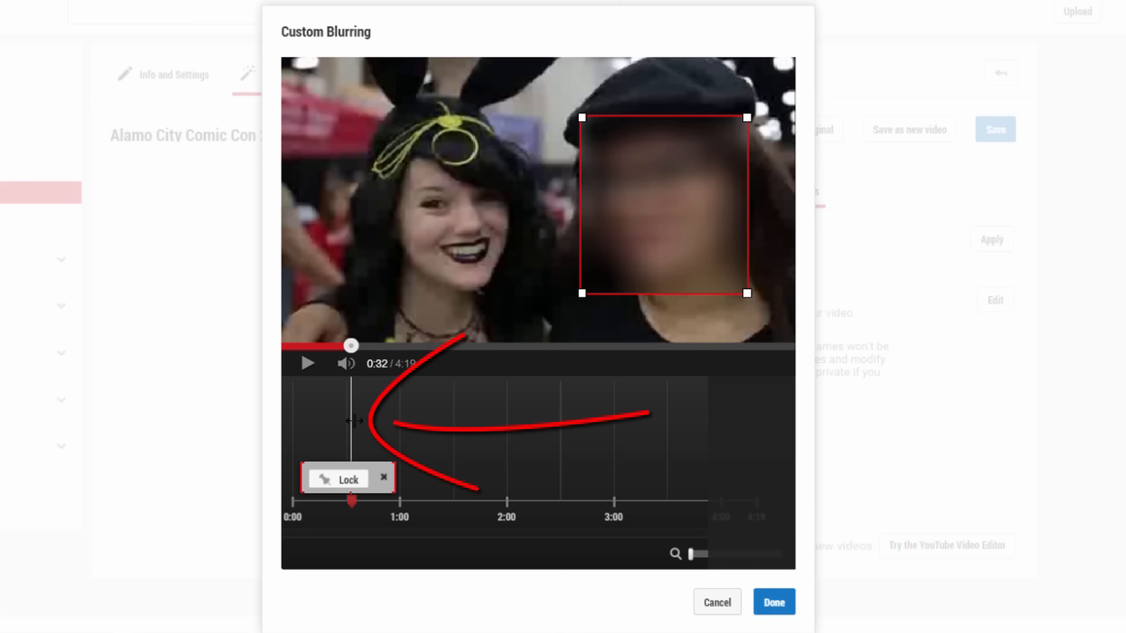
- Play the opening of the video to check where the blur box falls outside the intended scene
drag(354, 420, 298, 426)
click(307, 364)
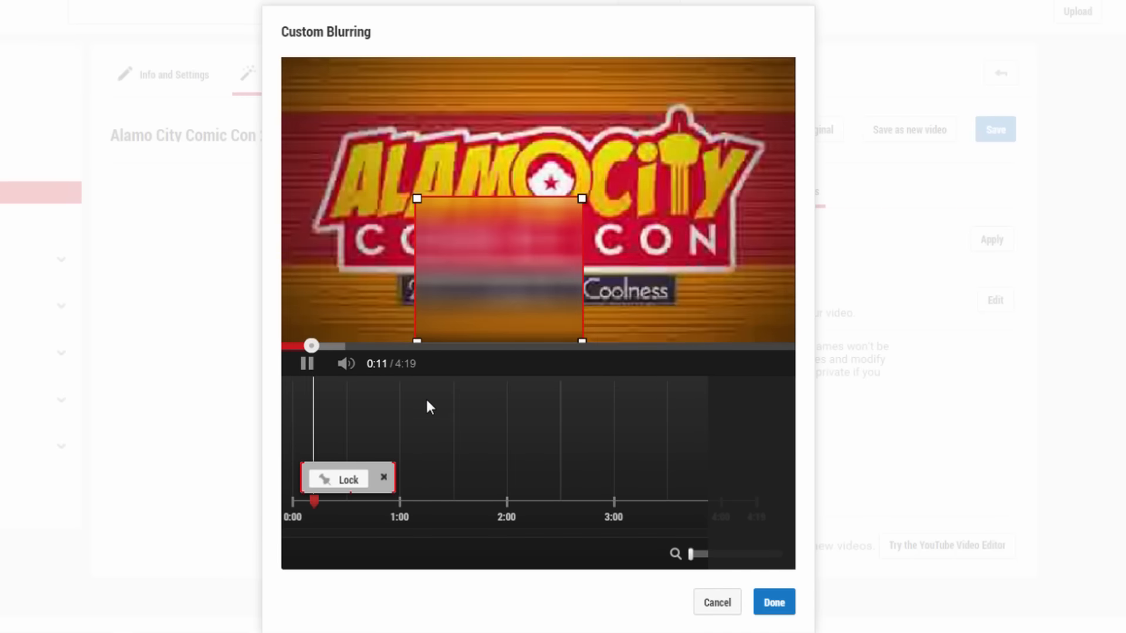
click(306, 366)
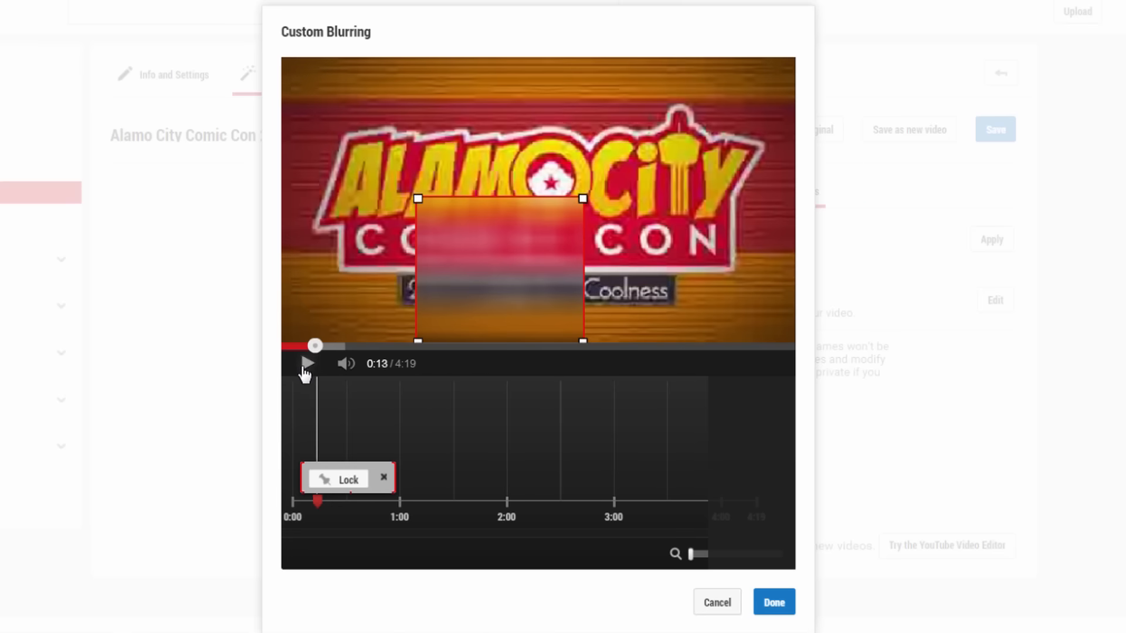
- Trim the blur's start on an enlarged timeline to the scene where the two women first appear, at 0:32
drag(318, 425, 349, 434)
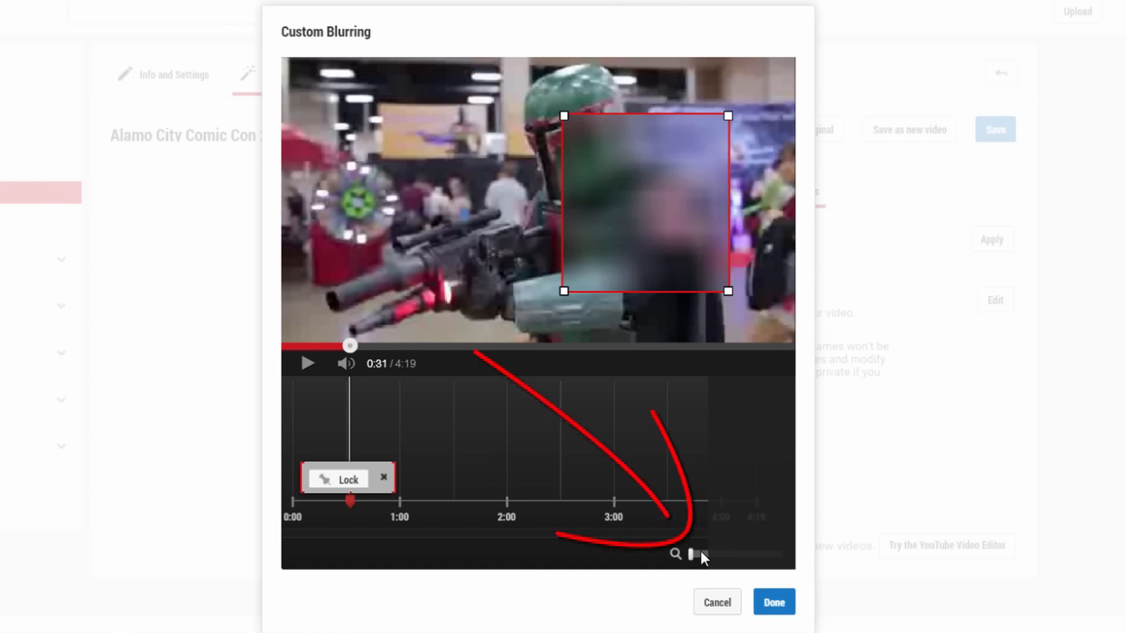
mouse_move(691, 554)
mouse_down()
mouse_move(745, 553)
mouse_move(723, 554)
mouse_up()
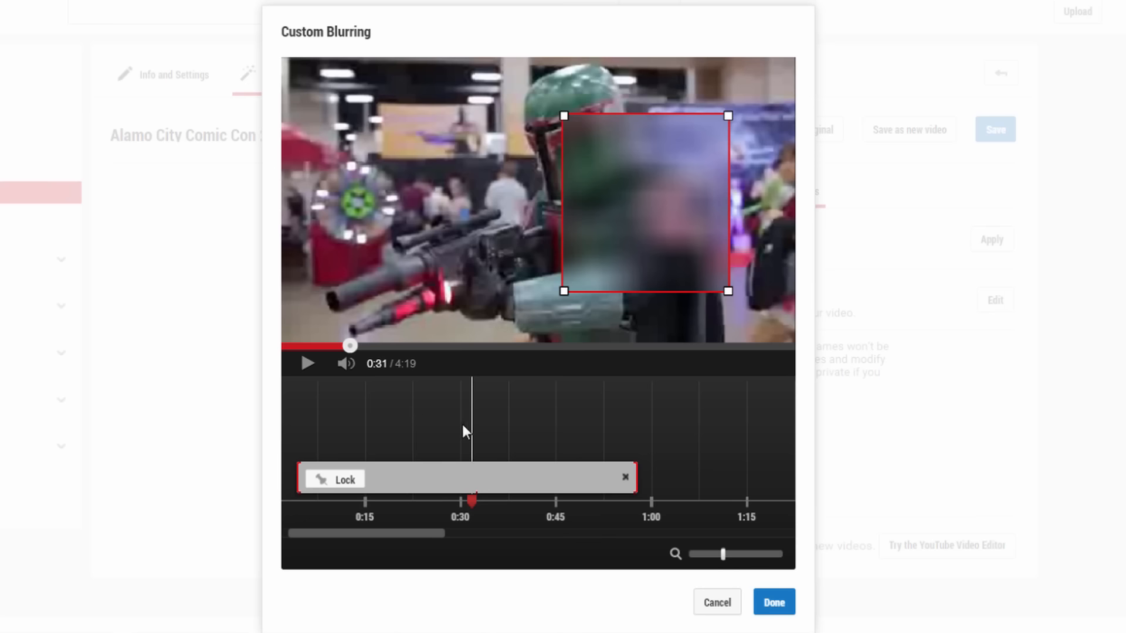
drag(472, 423, 480, 426)
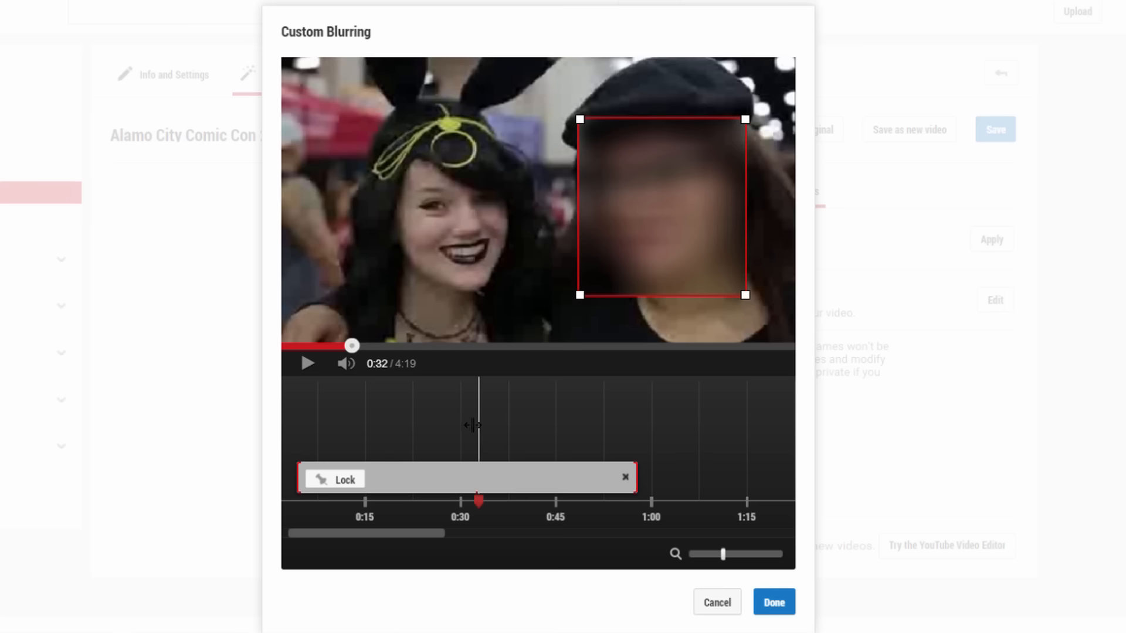
click(467, 427)
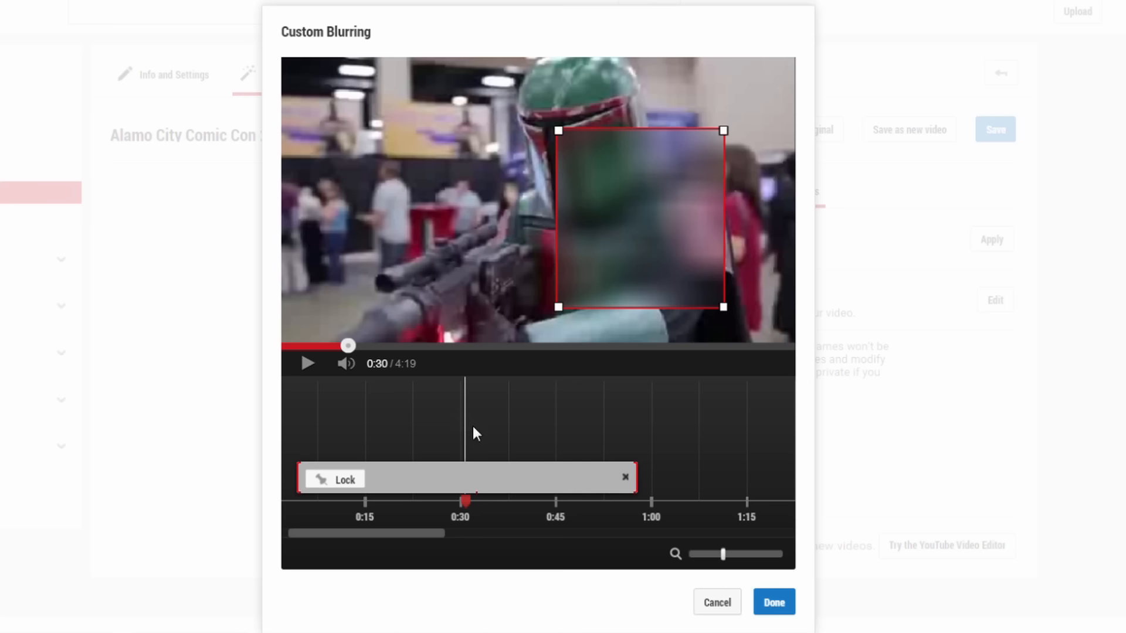
click(474, 427)
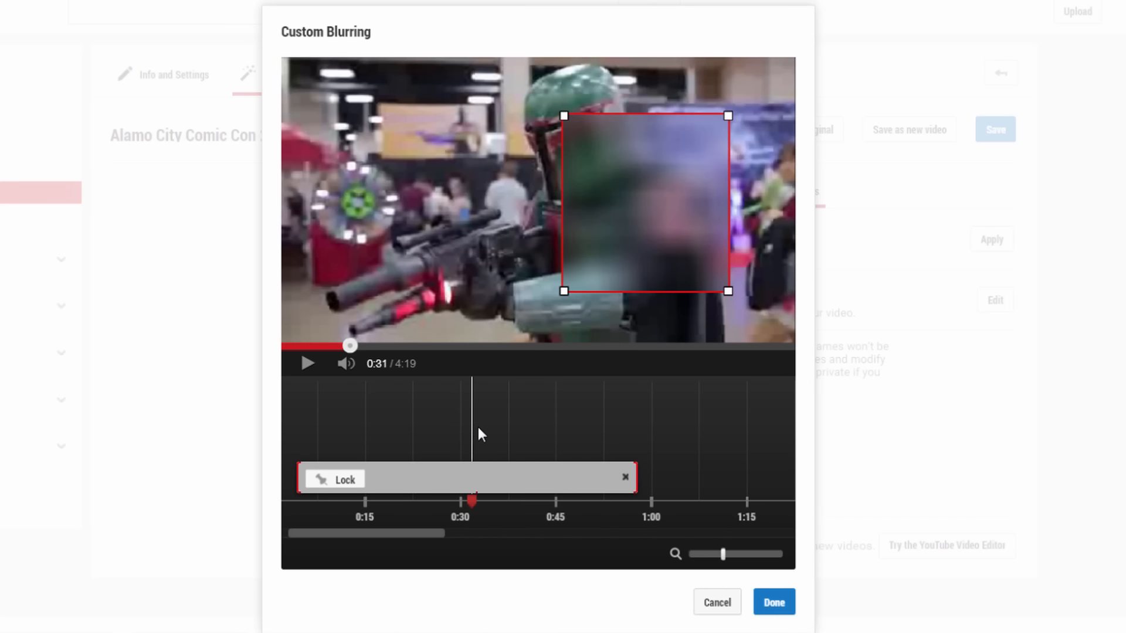
drag(478, 424, 481, 424)
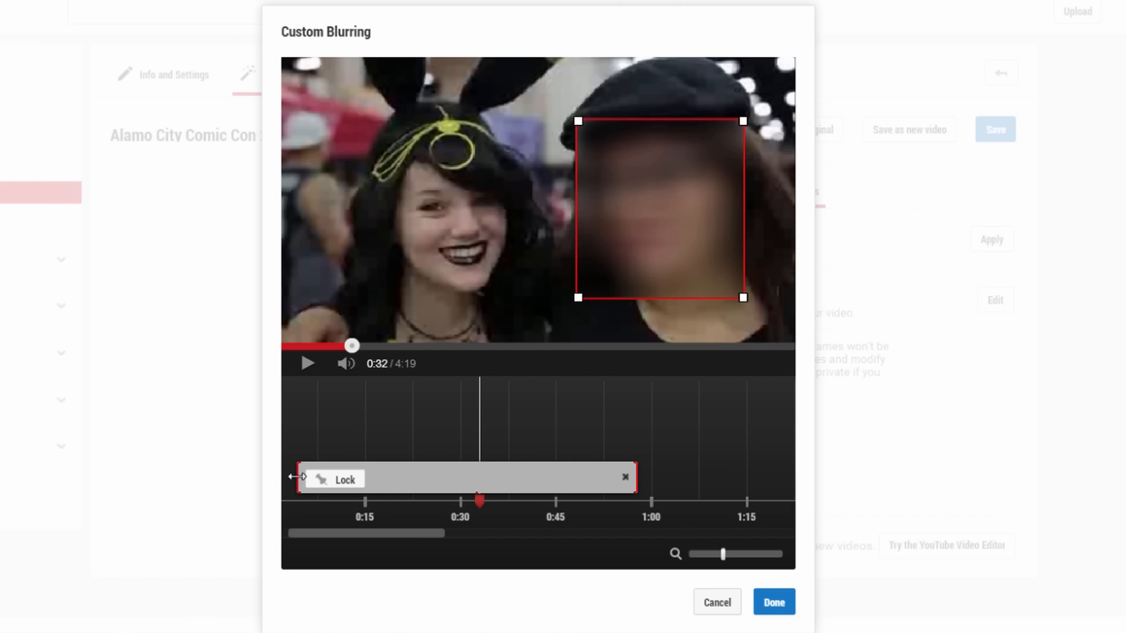
drag(296, 476, 477, 483)
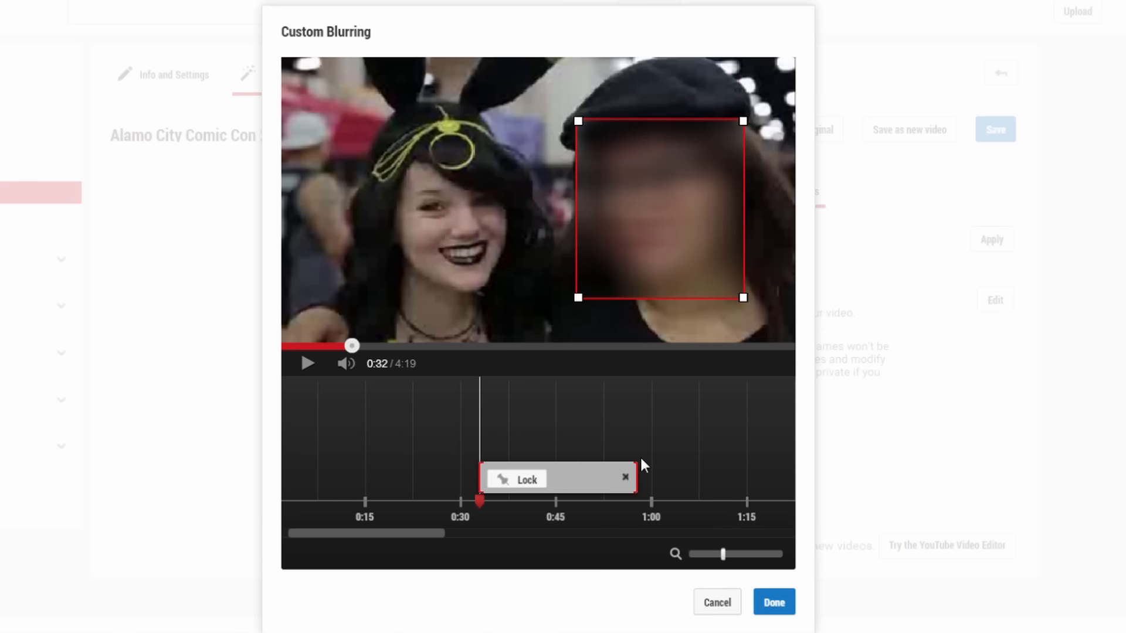
- Locate the end of the two women's scene and trim the blur's end to 0:36
click(306, 365)
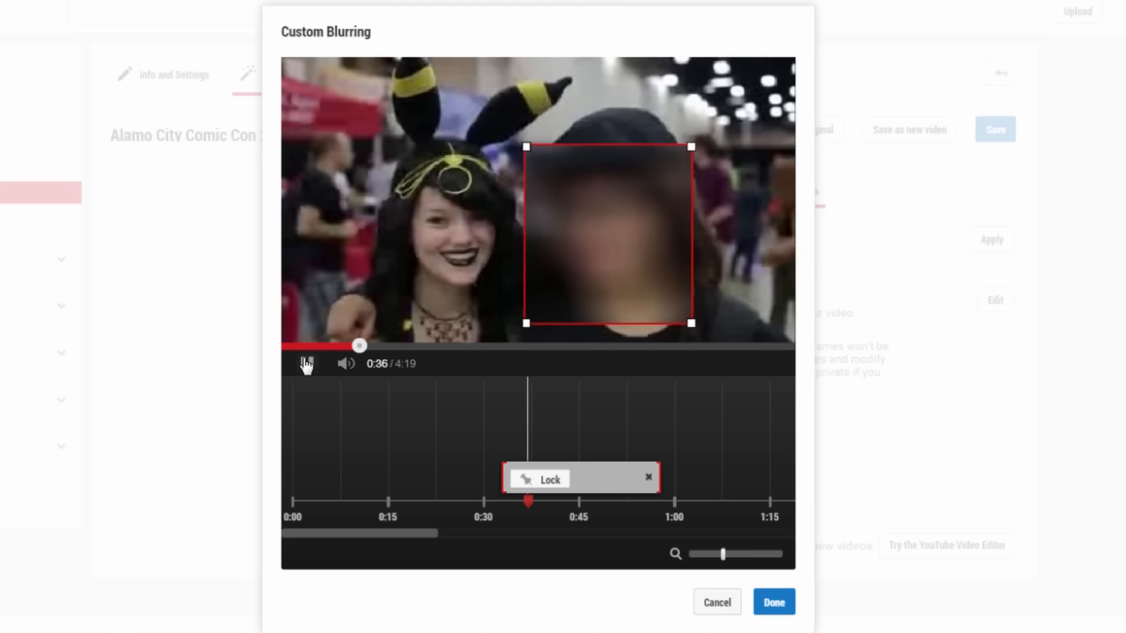
click(306, 364)
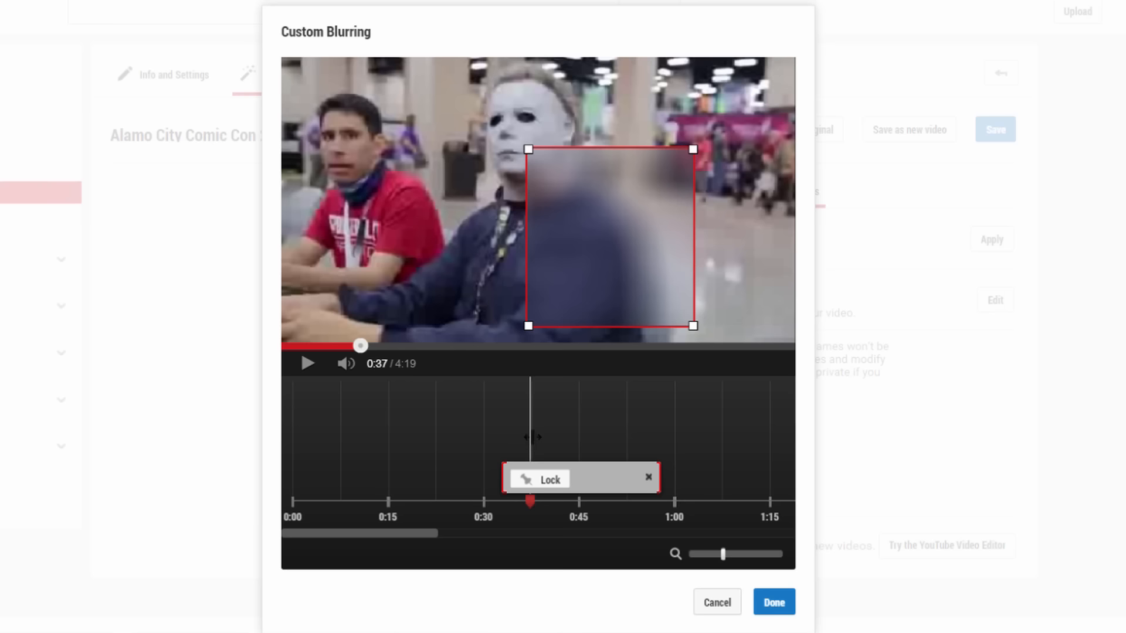
drag(528, 436, 526, 435)
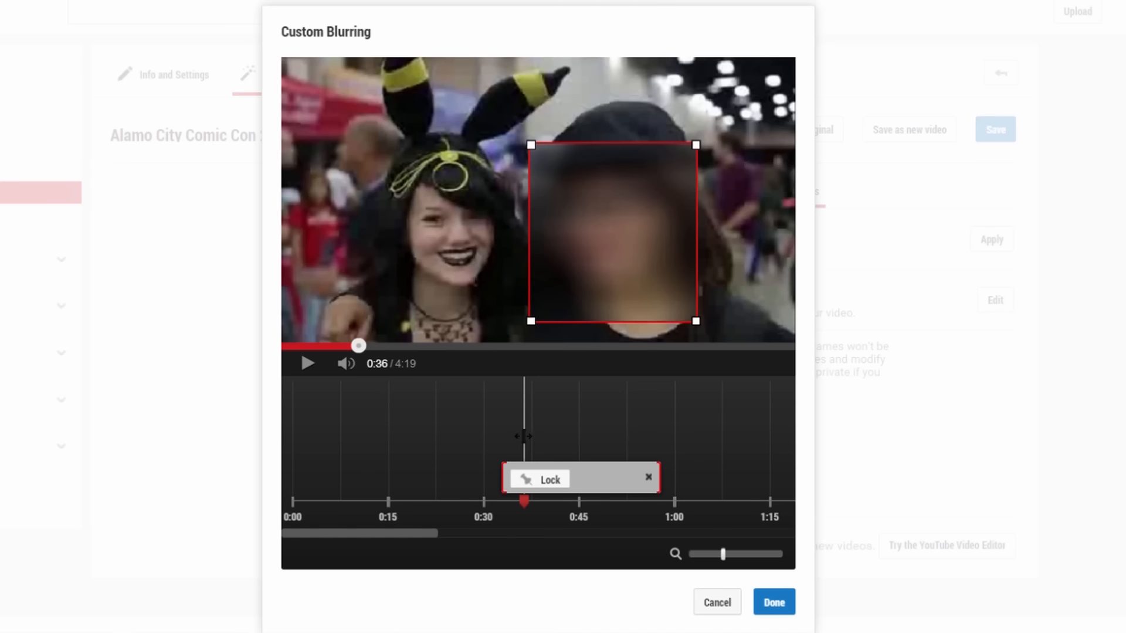
click(528, 441)
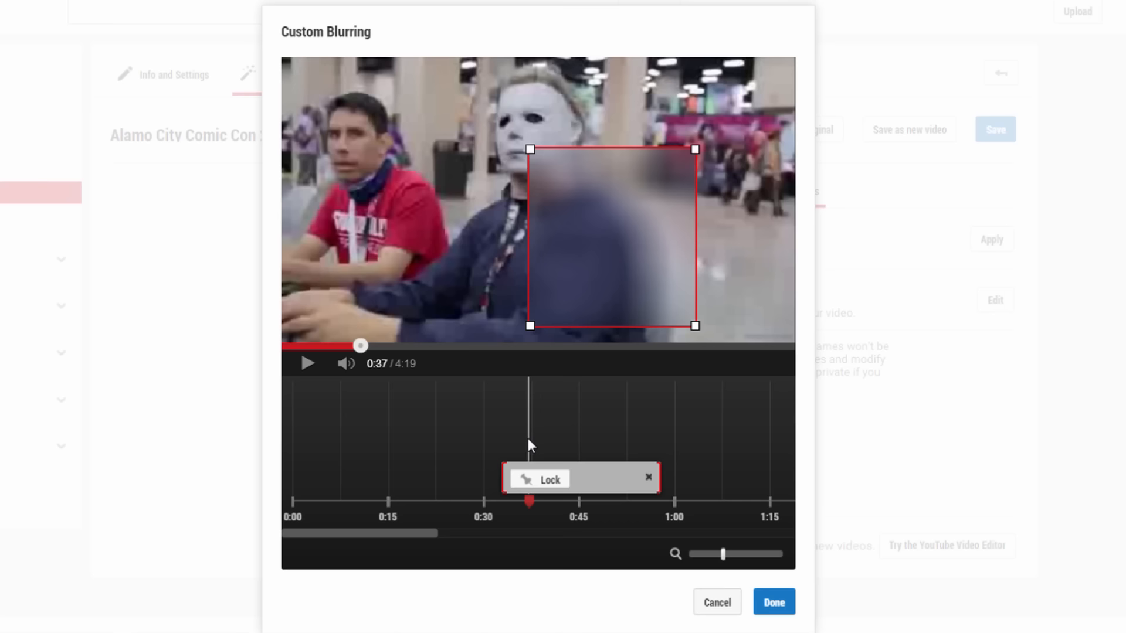
drag(528, 444, 521, 437)
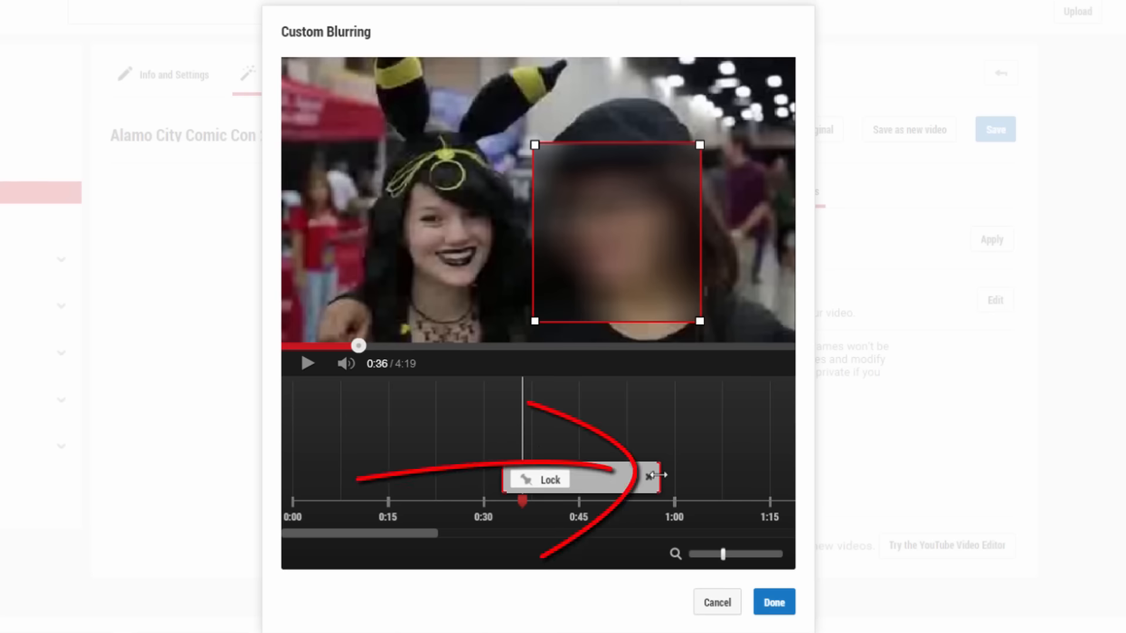
drag(656, 475, 525, 479)
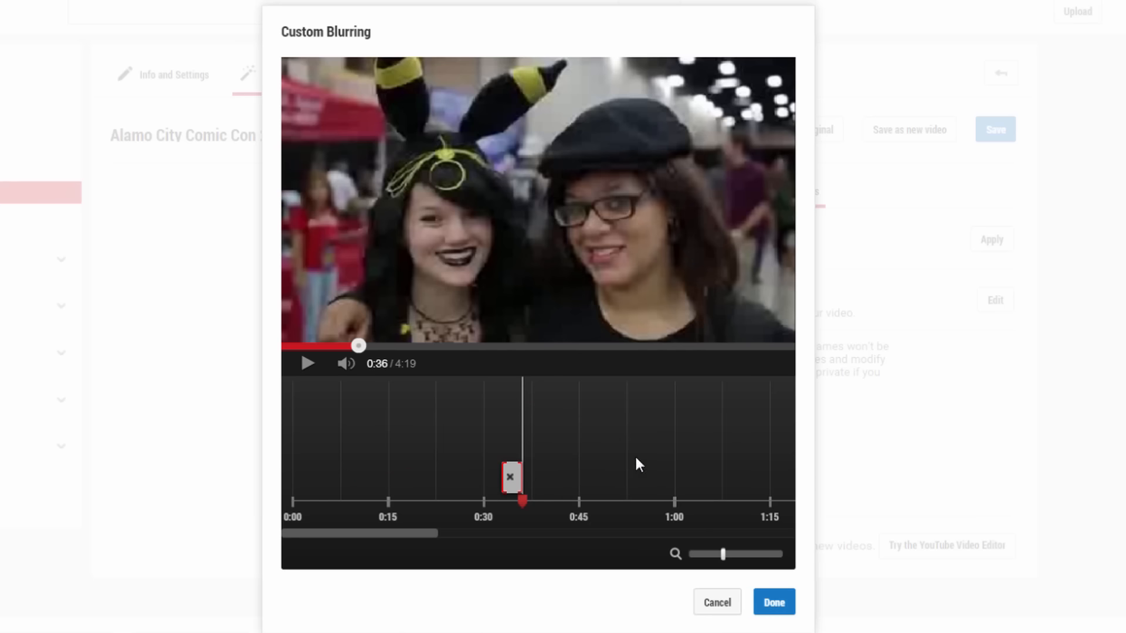
- Magnify the timeline further and fine-tune the blur's end to slightly past 0:36
click(493, 378)
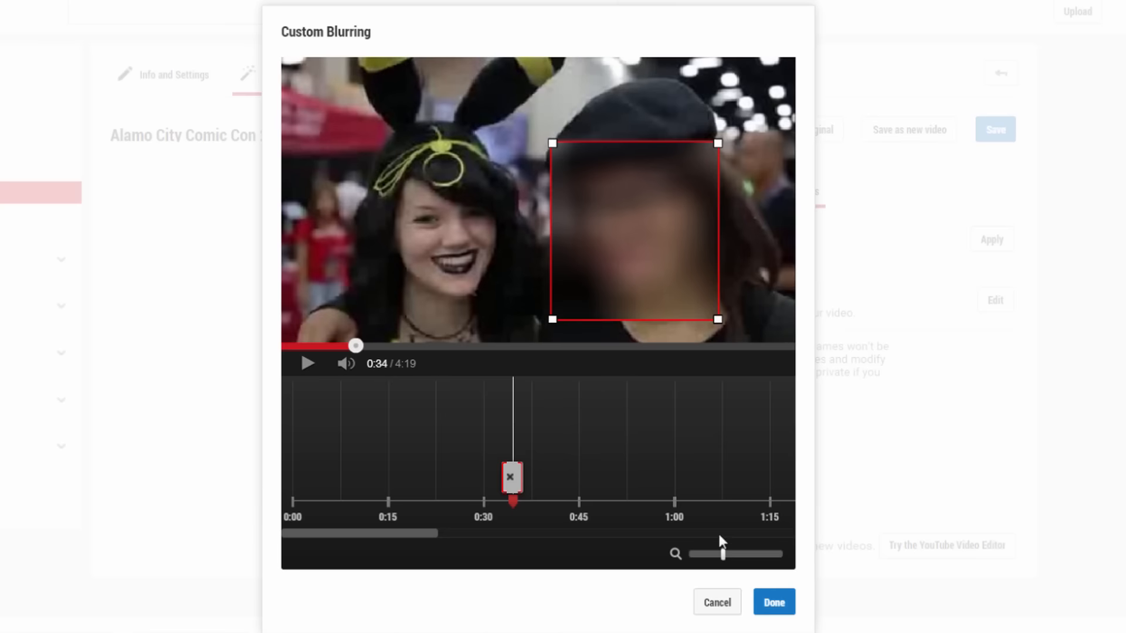
drag(723, 554, 765, 554)
drag(625, 410, 608, 448)
drag(639, 476, 609, 476)
drag(338, 532, 345, 533)
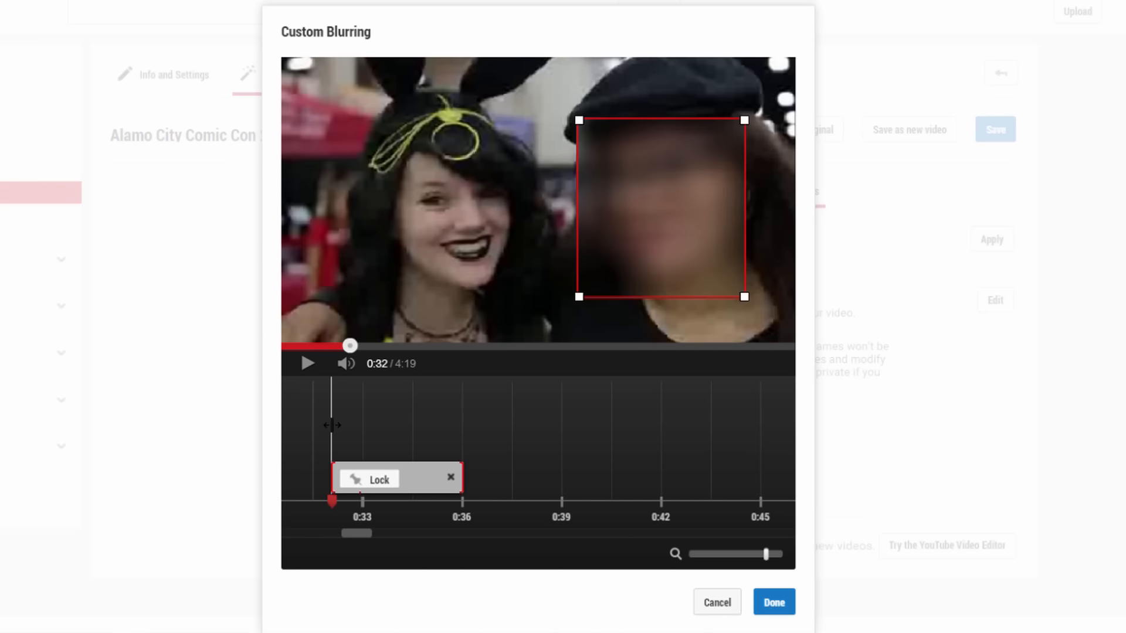
drag(331, 425, 483, 438)
drag(462, 478, 480, 477)
drag(480, 478, 486, 478)
drag(356, 533, 353, 533)
- Adjust the blur segment to the scene cuts, extending its end to about 0:37 and its start to about 0:32
click(337, 422)
click(308, 363)
click(308, 363)
click(541, 431)
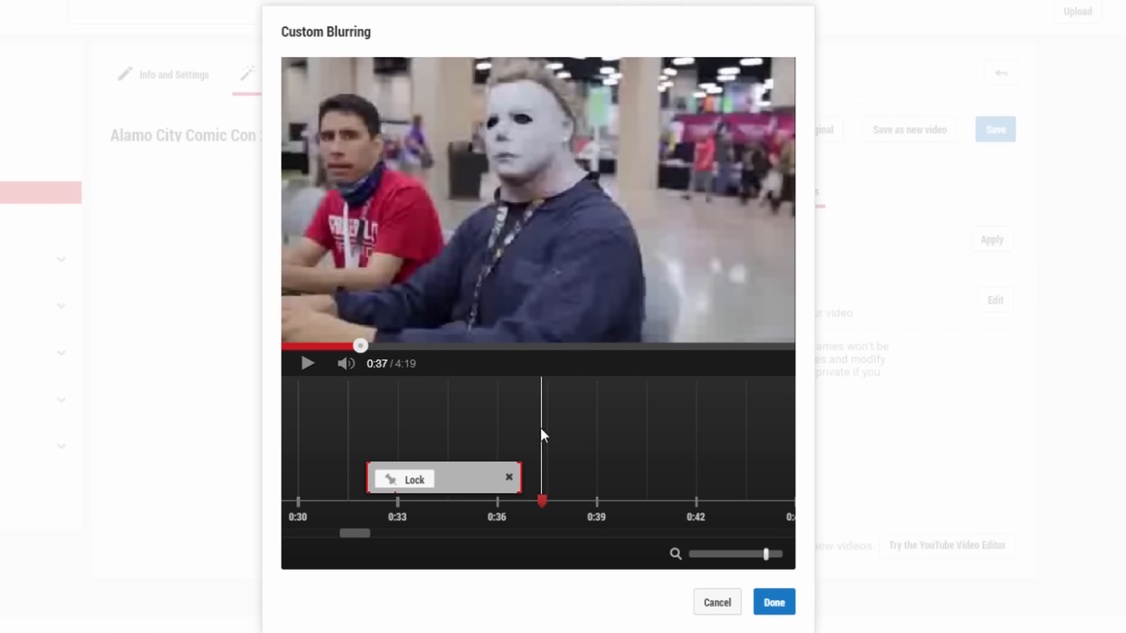
drag(541, 431, 527, 431)
drag(521, 473, 527, 472)
drag(527, 428, 365, 434)
drag(368, 474, 363, 474)
- Play the video from 0:30 to 0:37 to check the blur's timing against the scene cuts
drag(364, 410, 316, 410)
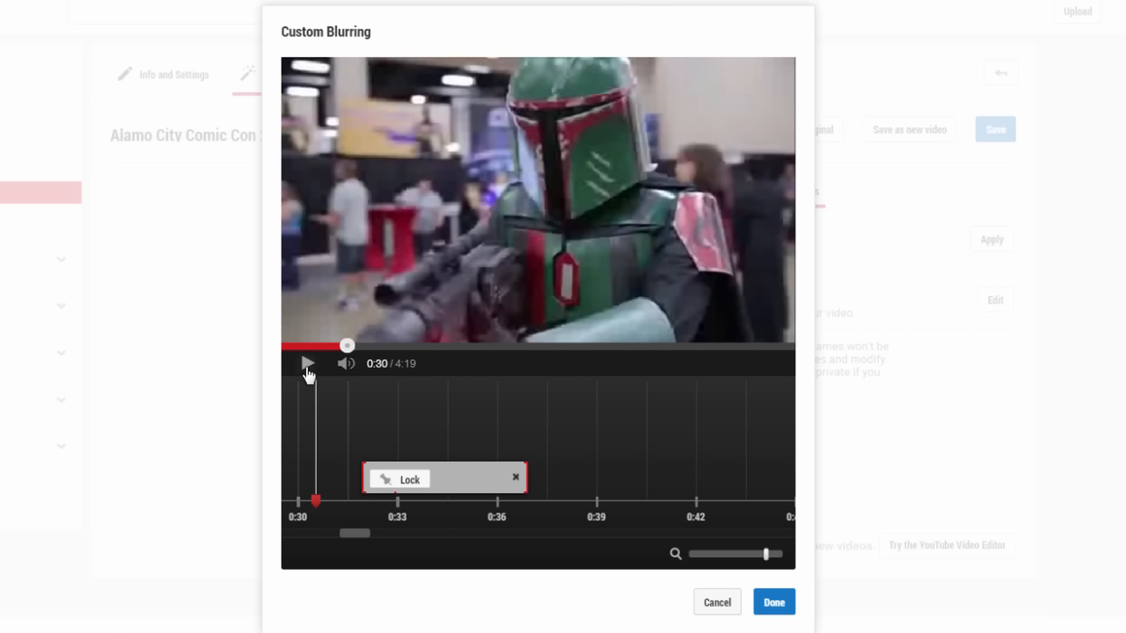
click(308, 369)
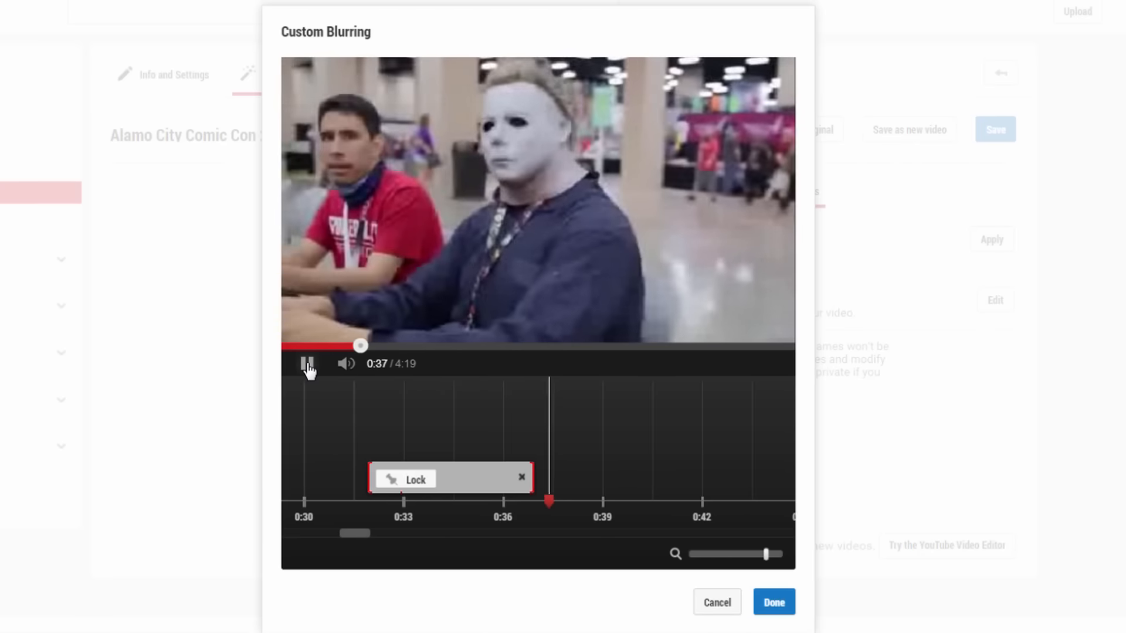
click(307, 365)
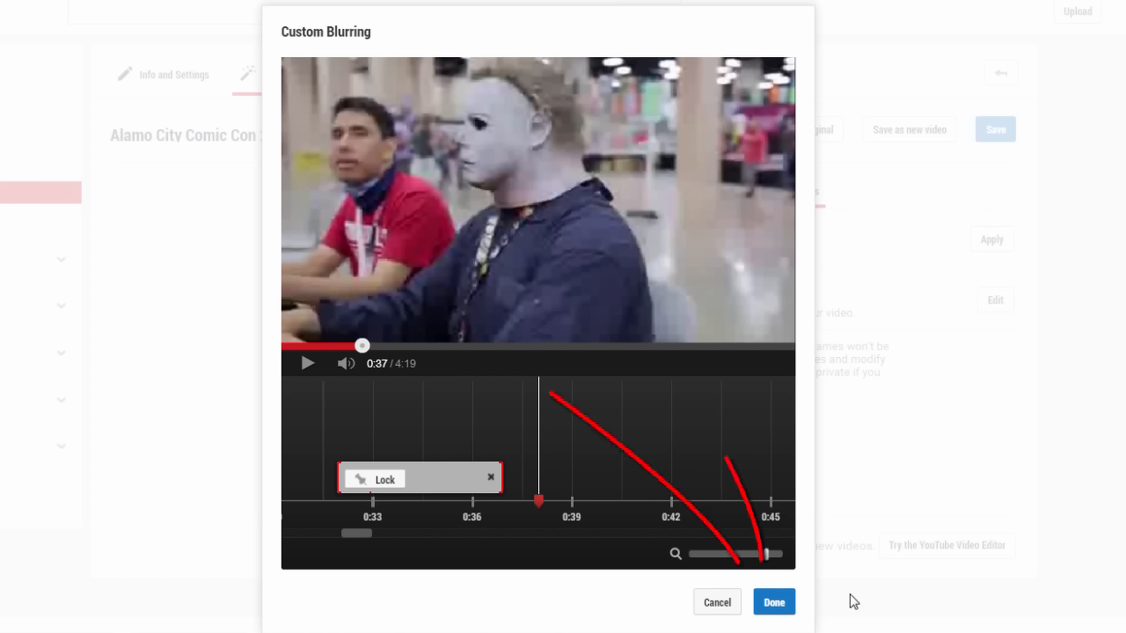
- Apply the custom blurring and play the enhancement preview from 0:29 through the end of the blurred scene
click(777, 607)
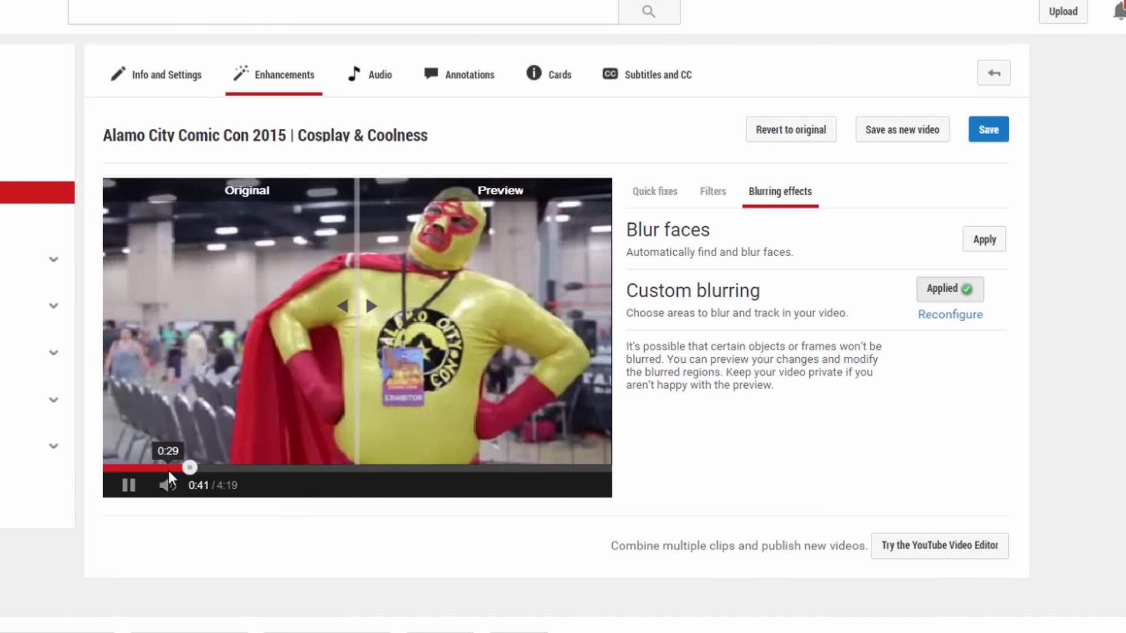
click(168, 468)
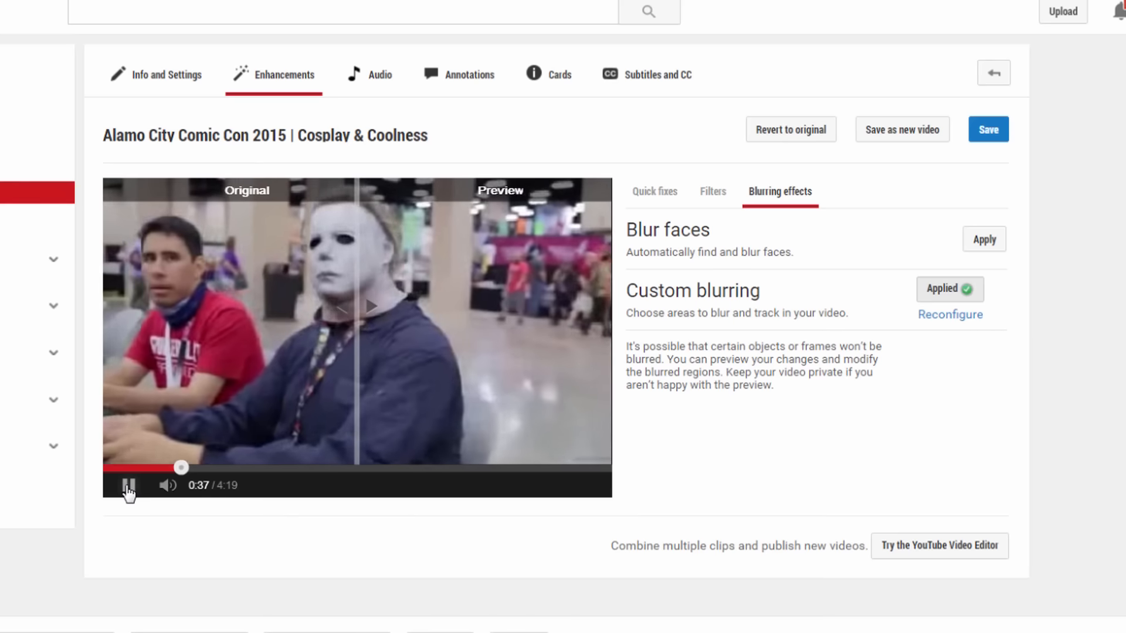
click(128, 488)
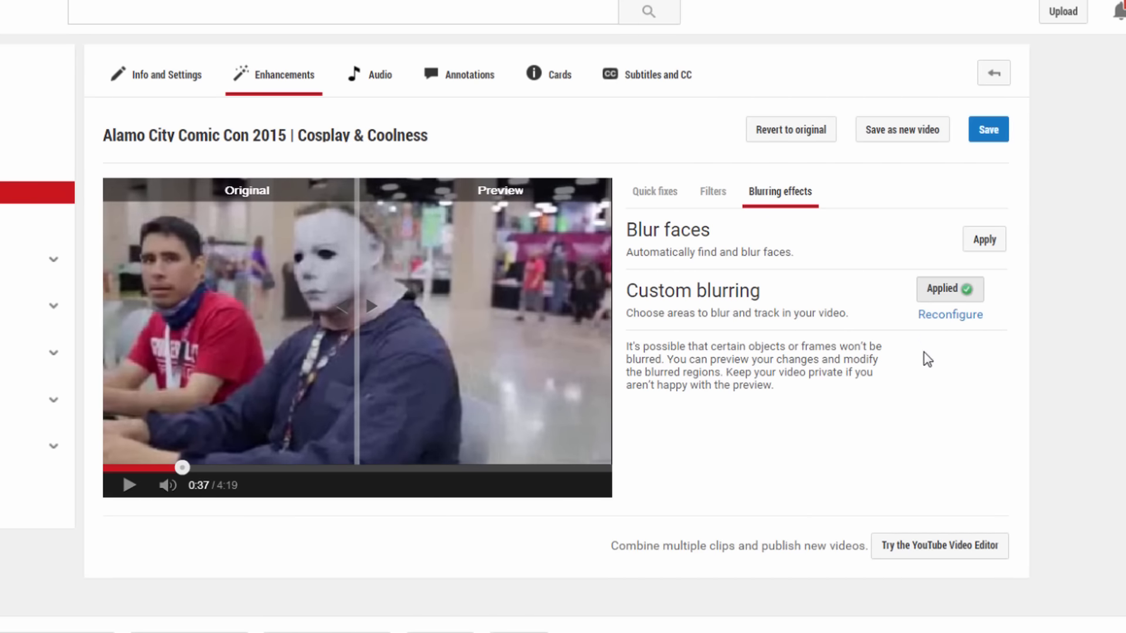